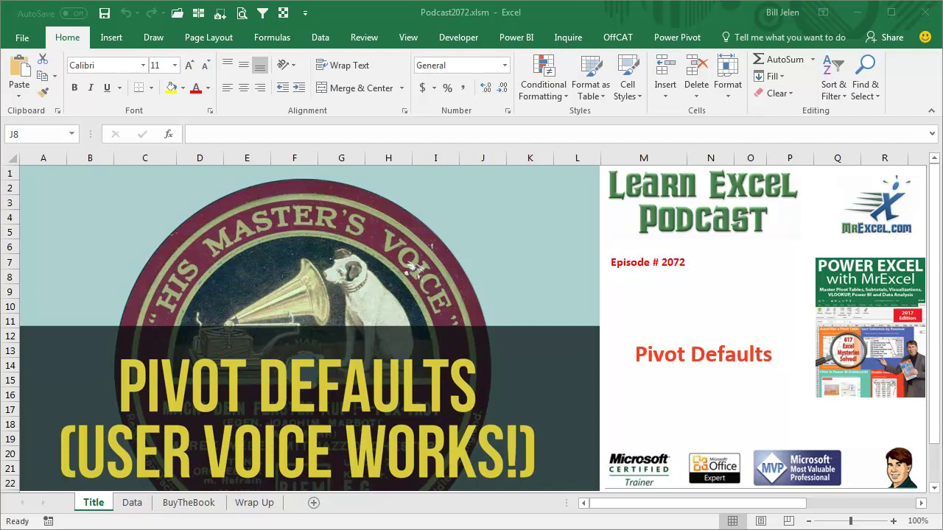
Create a PivotTable on a new worksheet from the Data sheet's range A1:I292
left_click(132, 504)
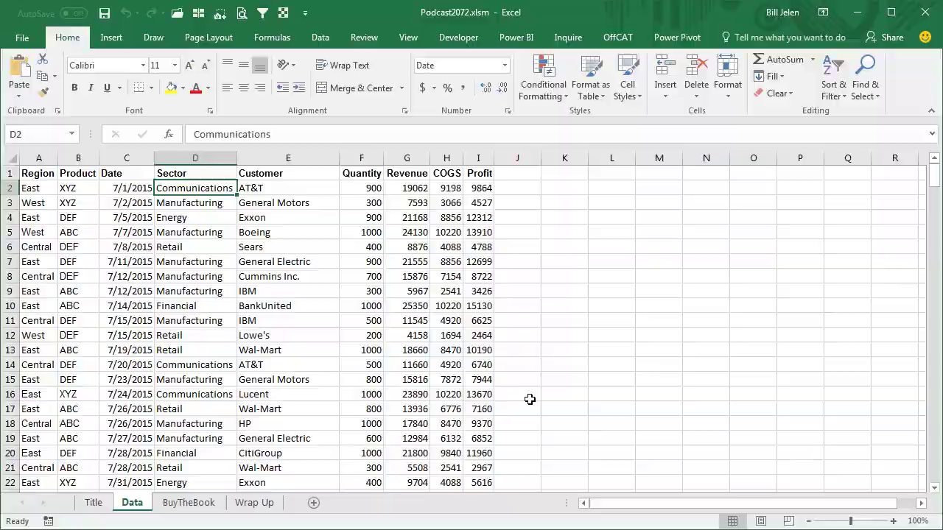
key("alt+Tab")
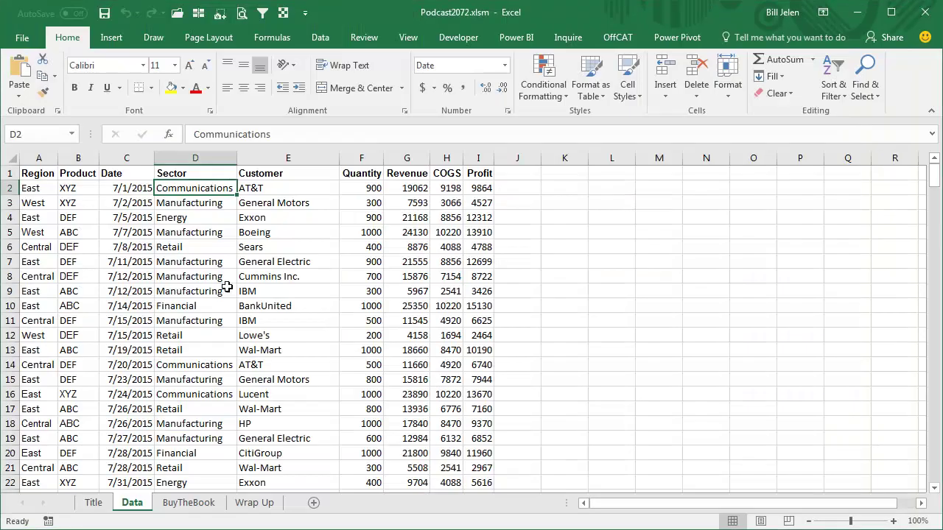
left_click(191, 219)
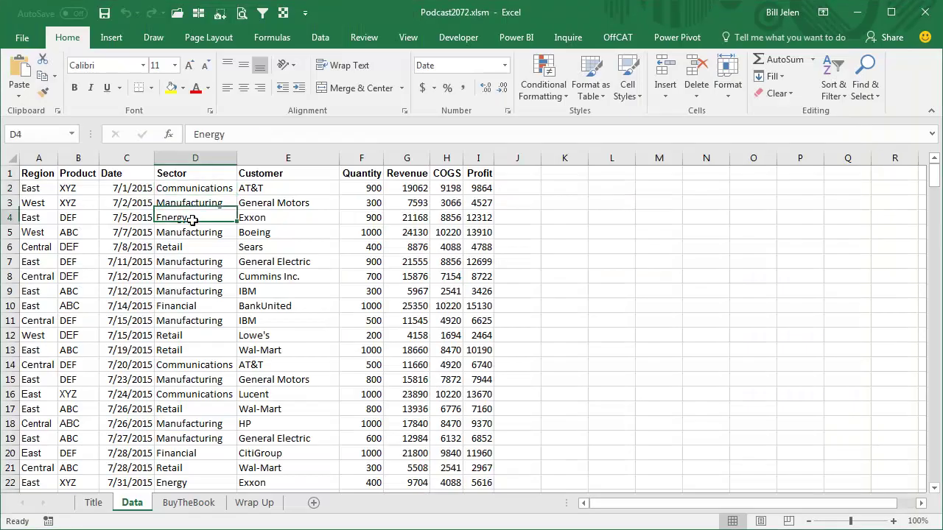
left_click(111, 39)
left_click(26, 73)
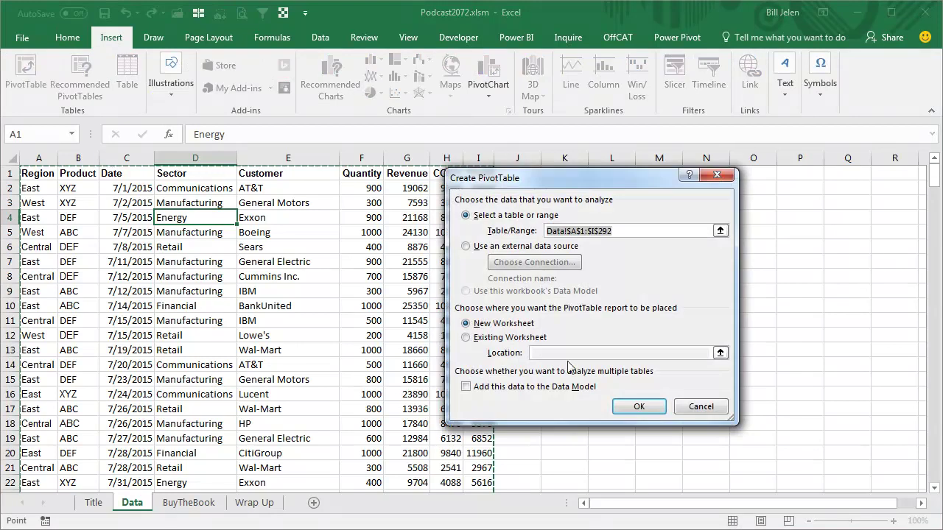
left_click(624, 403)
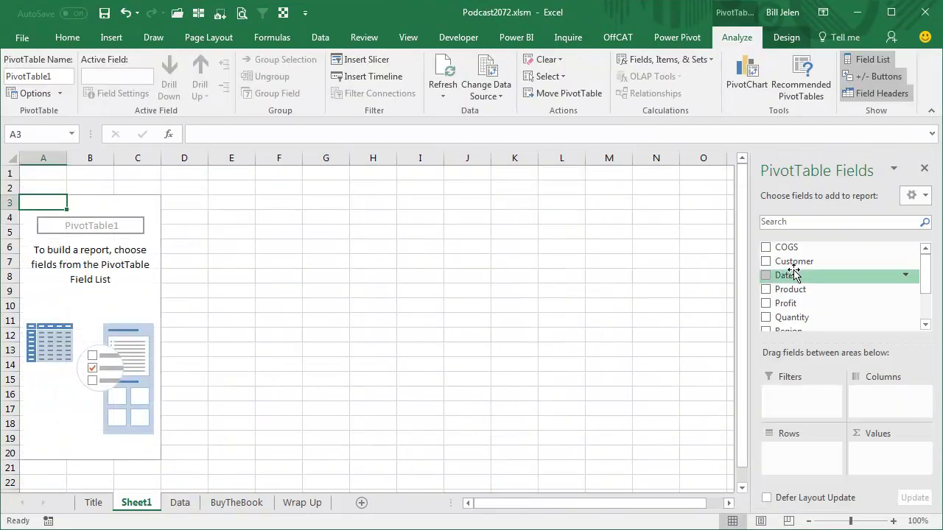
Add Customer, Region and Product as row fields and Revenue as the value field of the PivotTable
left_click_drag(794, 263, 813, 473)
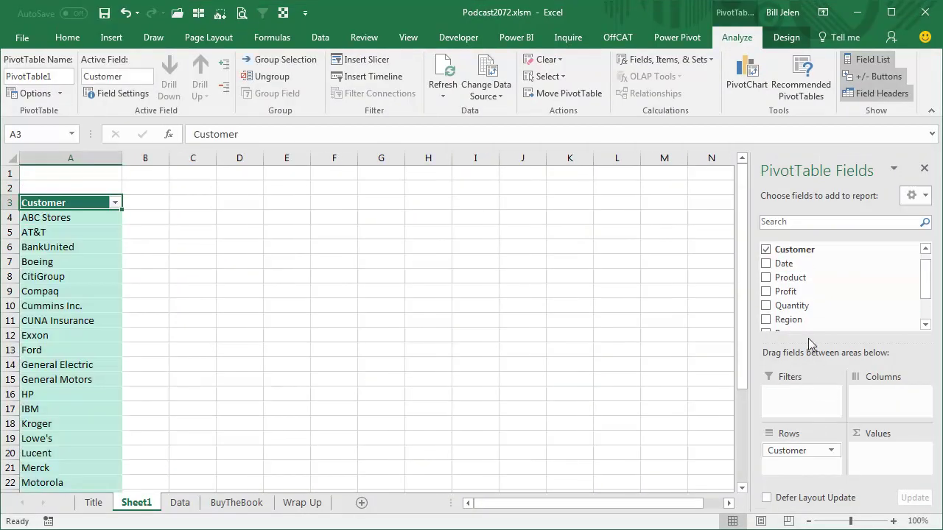
left_click_drag(795, 324, 811, 472)
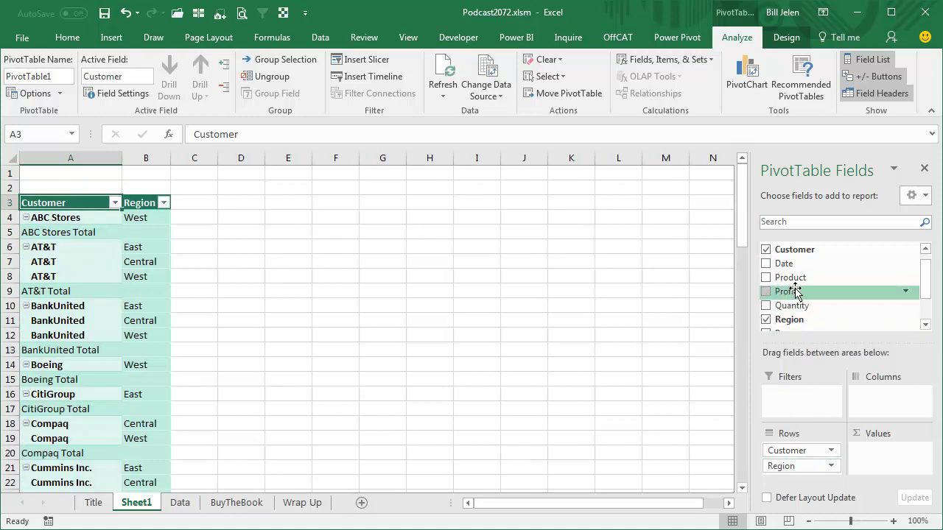
left_click_drag(794, 282, 810, 479)
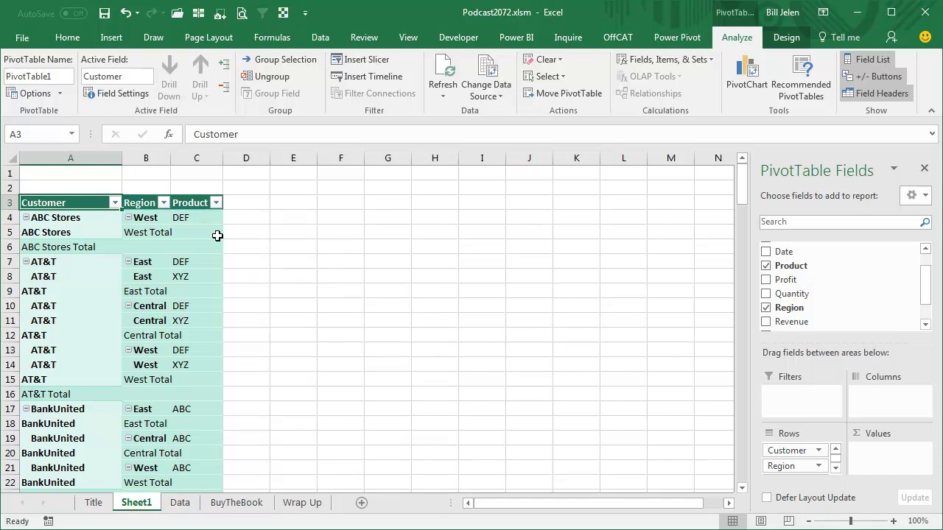
left_click_drag(807, 324, 884, 454)
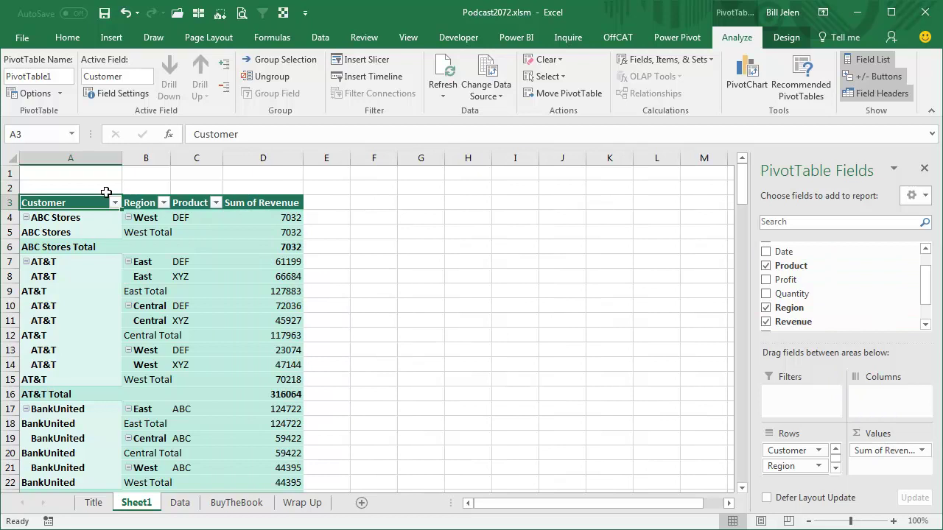
Look through the Data and Advanced categories of the program options for the default PivotTable layout setting
left_click(23, 38)
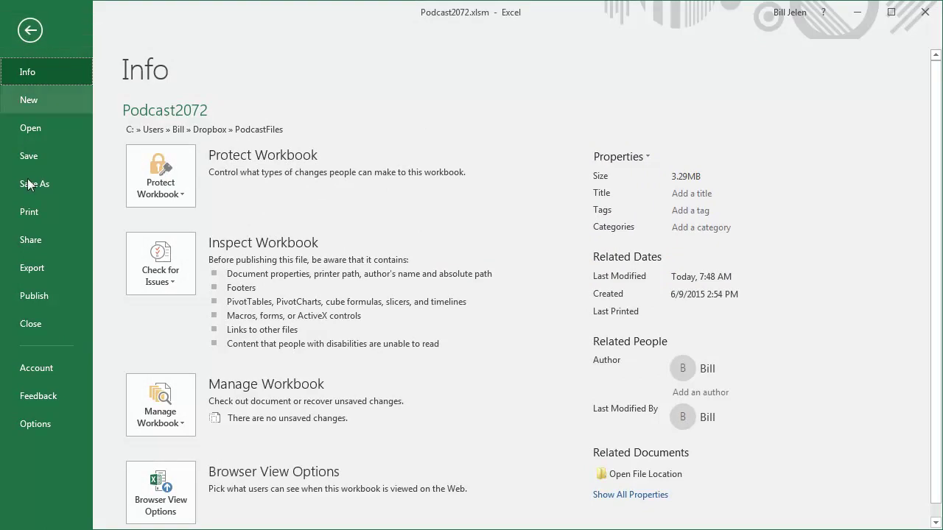
left_click(40, 424)
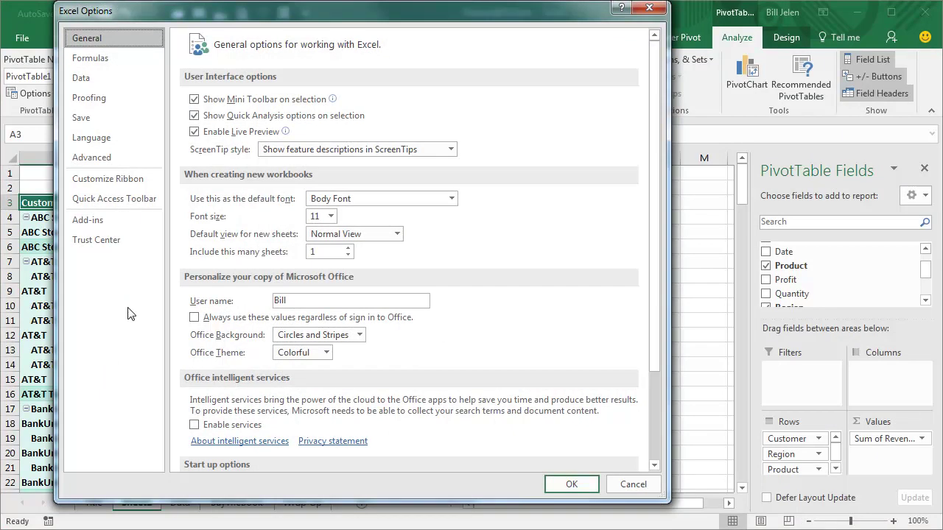
left_click(86, 82)
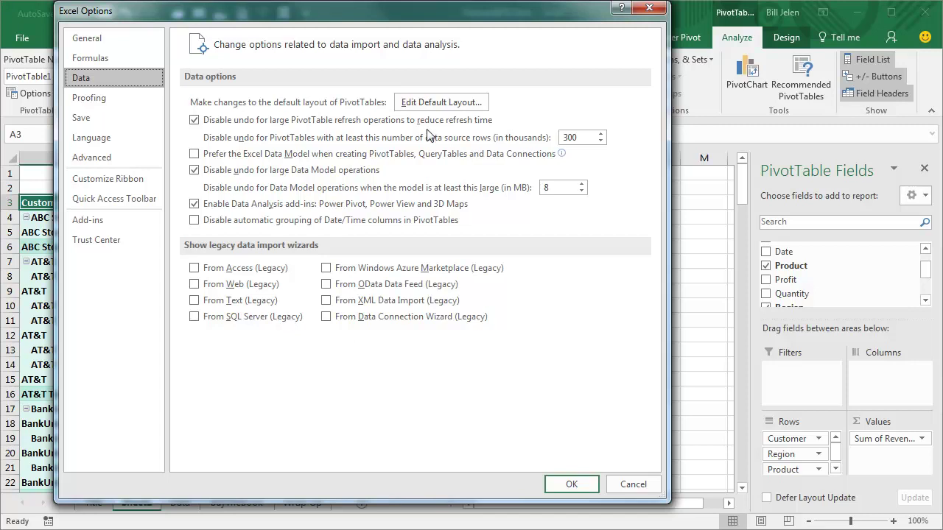
left_click(99, 162)
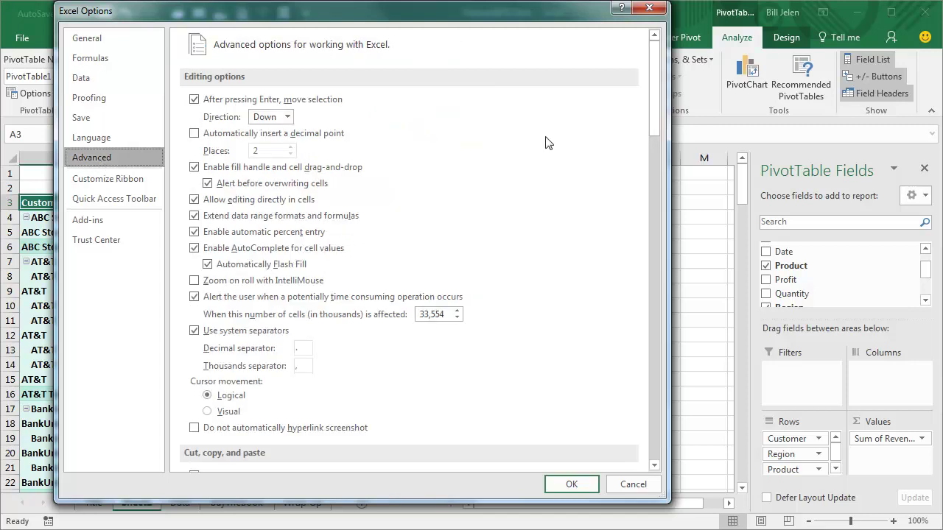
left_click_drag(654, 96, 650, 329)
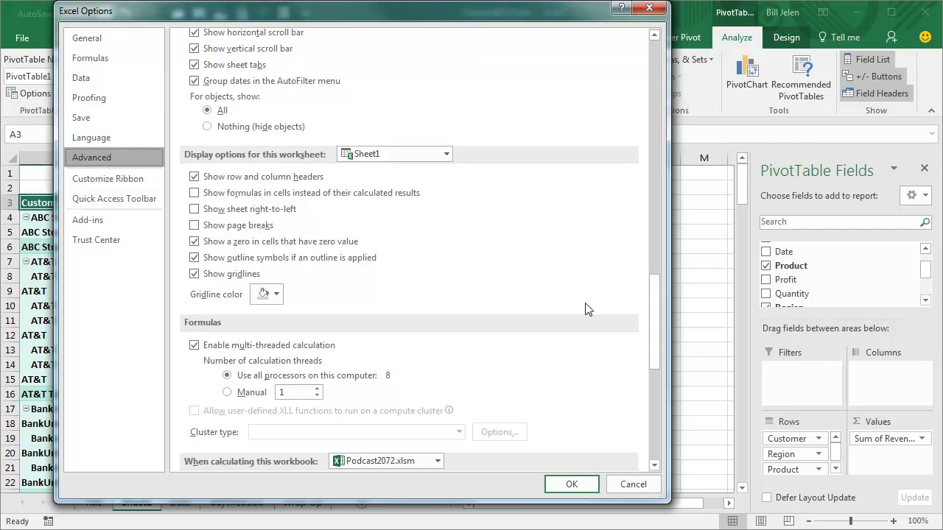
left_click(84, 80)
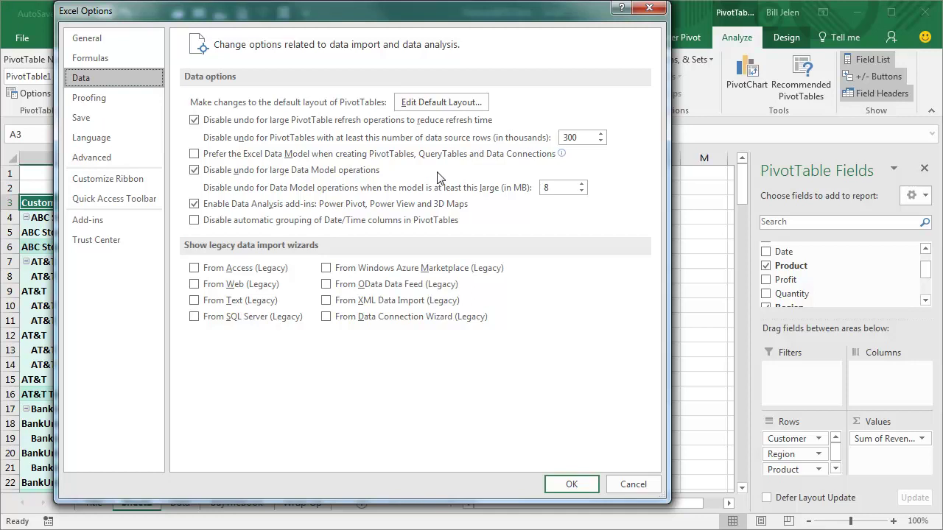
Examine the report layout and filtered-items choices in the default PivotTable layout settings without saving any changes
left_click(441, 102)
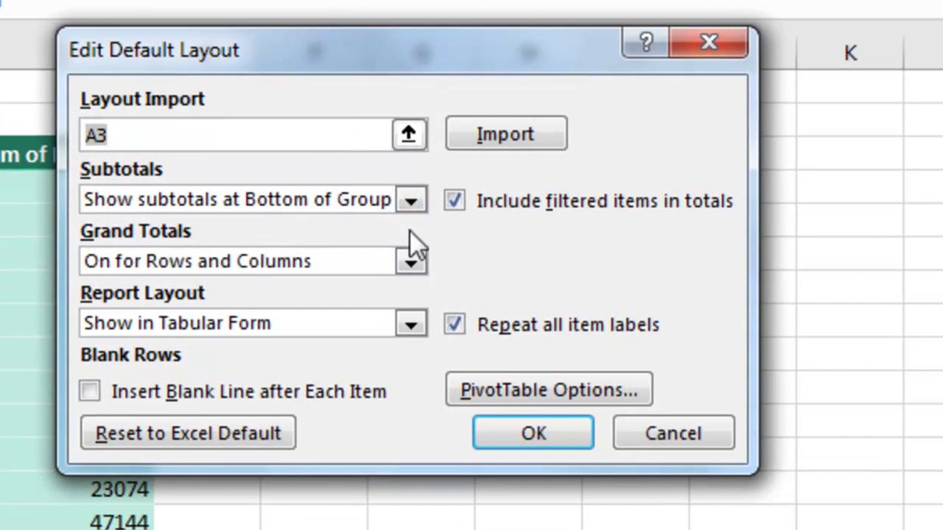
left_click(410, 325)
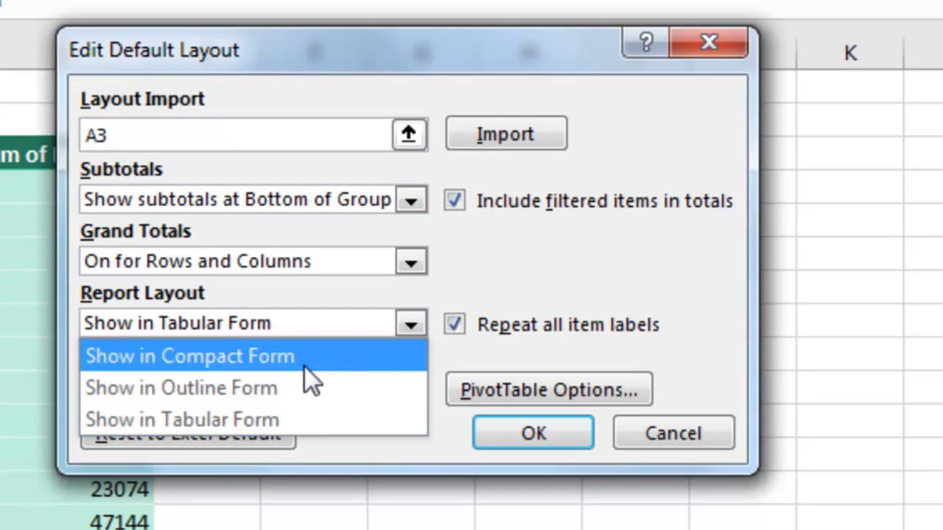
left_click(206, 420)
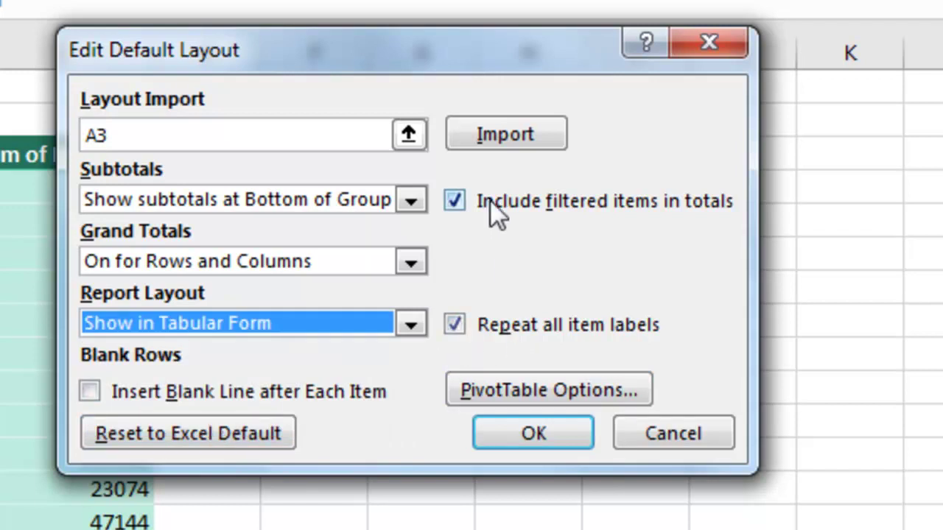
left_click(453, 195)
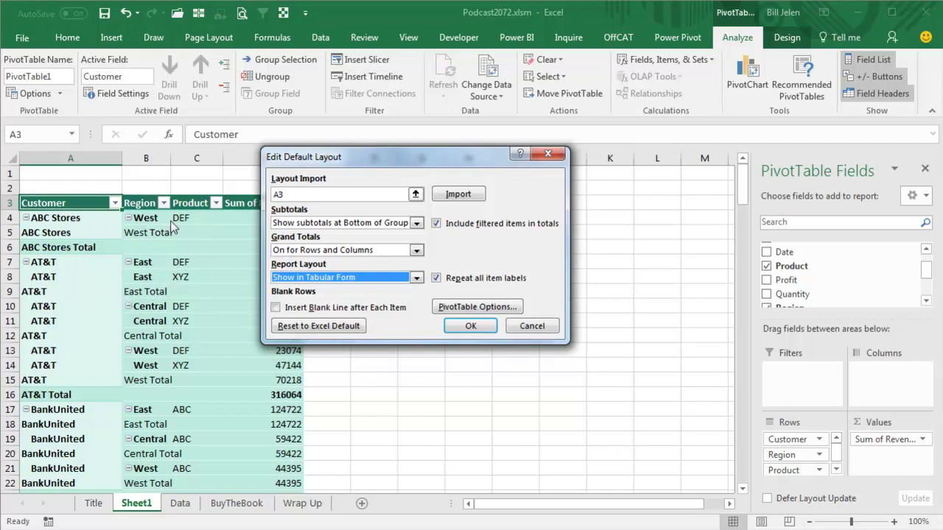
left_click(528, 327)
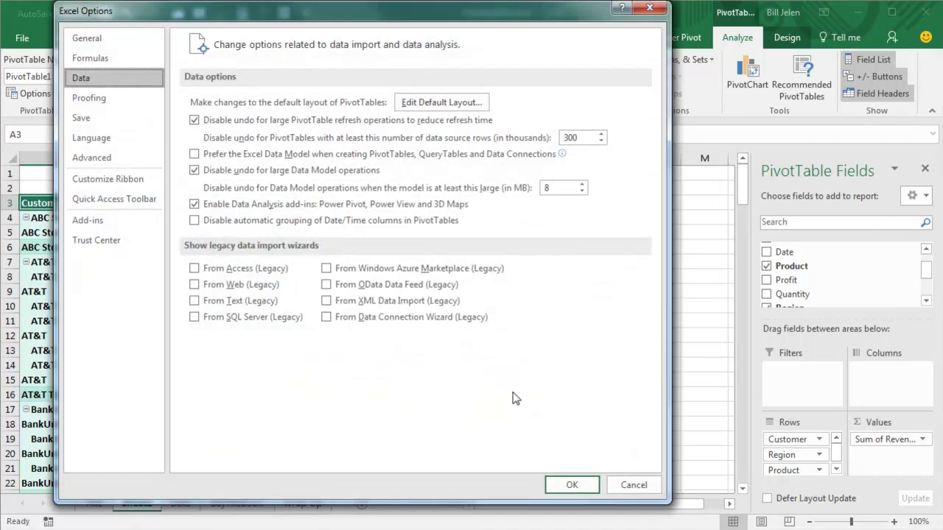
left_click(627, 484)
Enable the Classic PivotTable layout display option for the new PivotTable
right_click(197, 233)
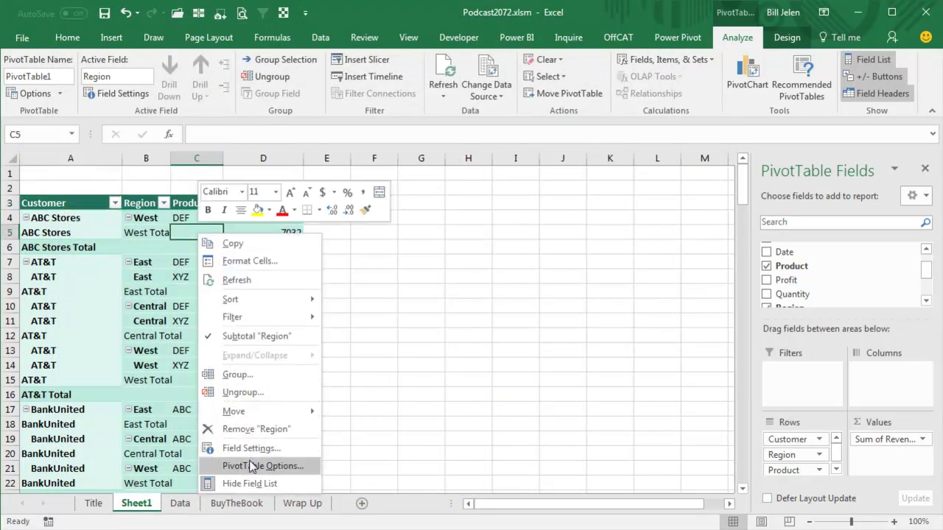
left_click(254, 466)
left_click_drag(268, 291, 286, 96)
left_click(282, 138)
left_click(123, 247)
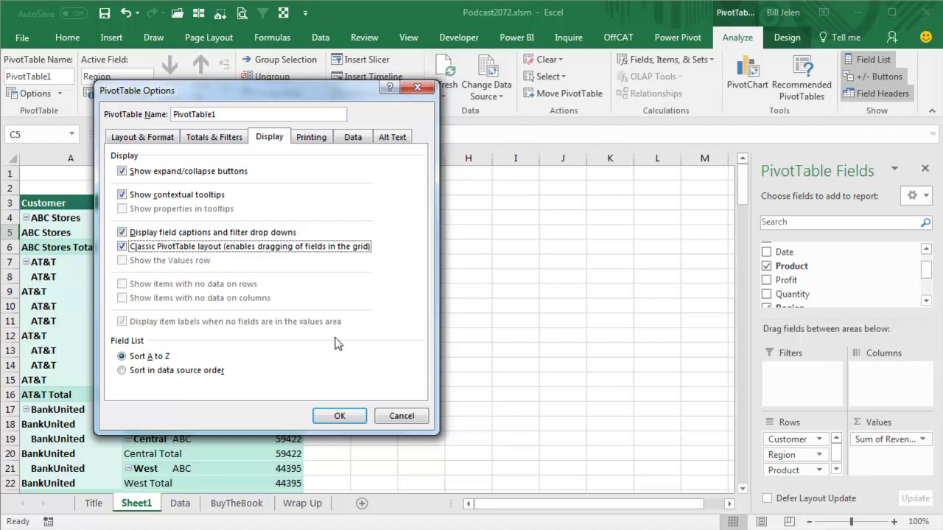
left_click(341, 415)
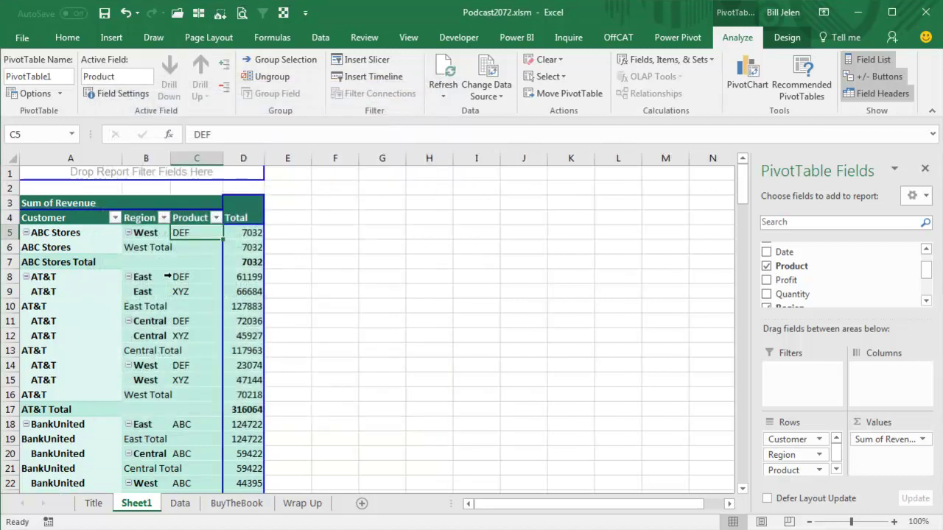
Review the layout import setting for default PivotTables with cell C5 as the source, without importing or saving
left_click(22, 37)
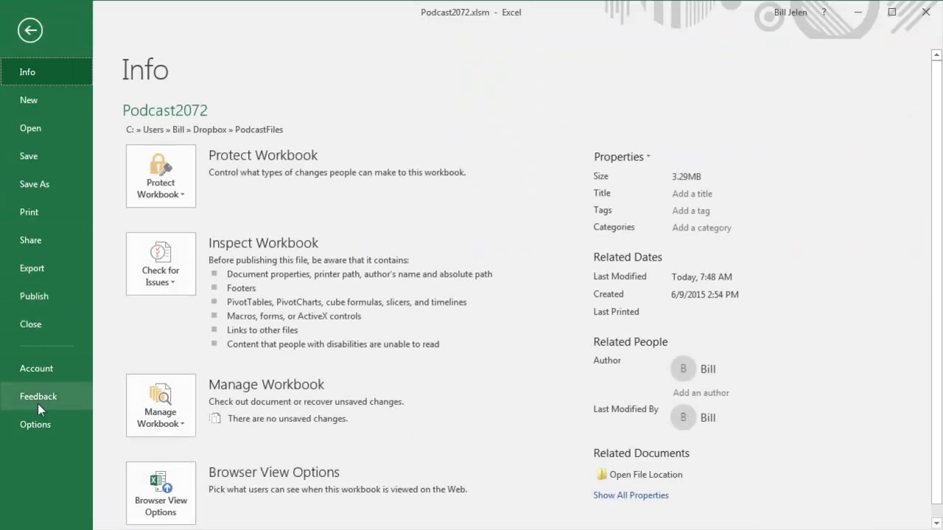
left_click(35, 425)
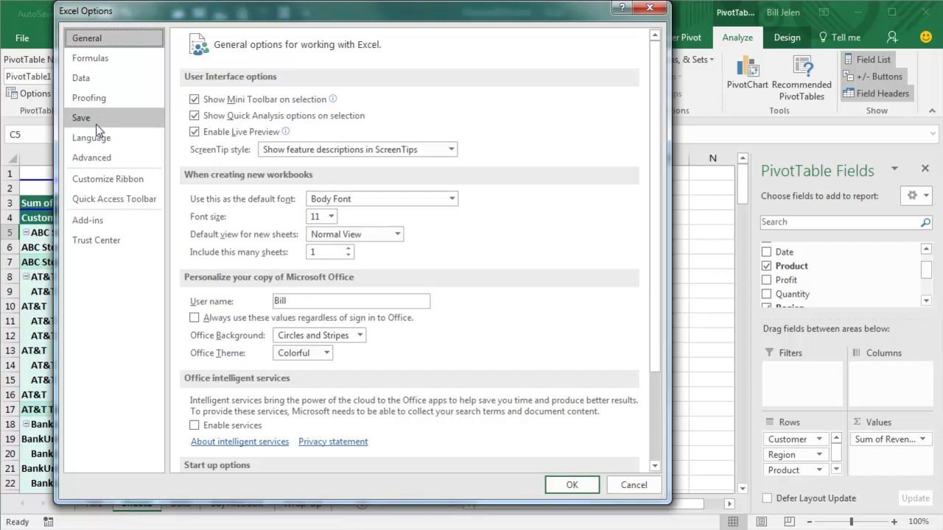
left_click(82, 79)
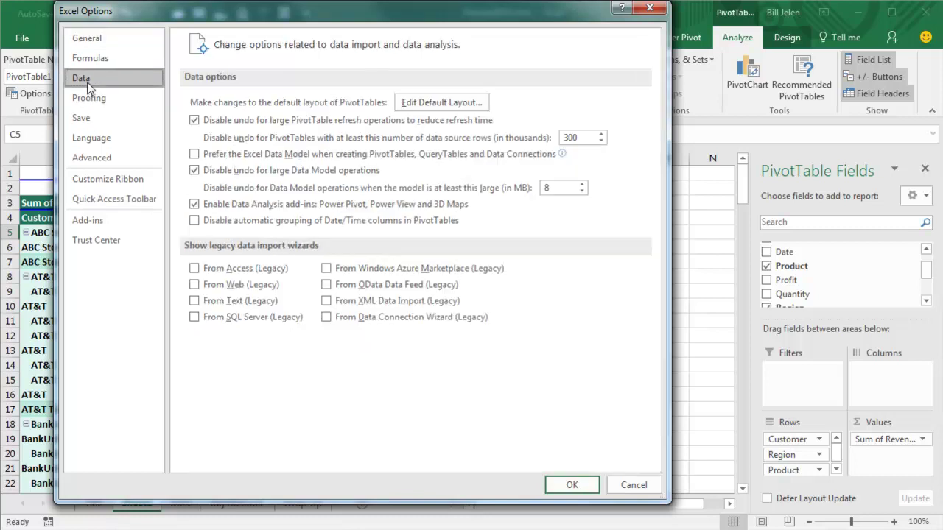
left_click(442, 104)
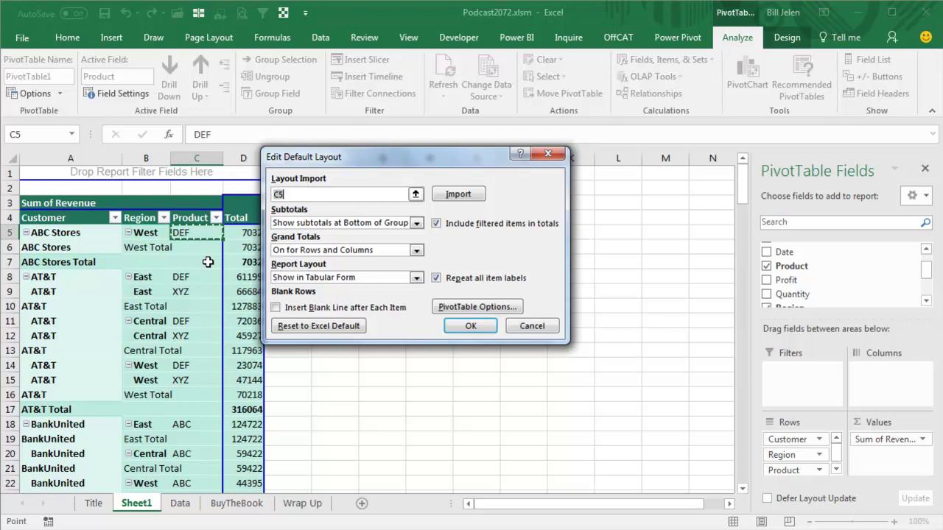
left_click(532, 326)
left_click(620, 486)
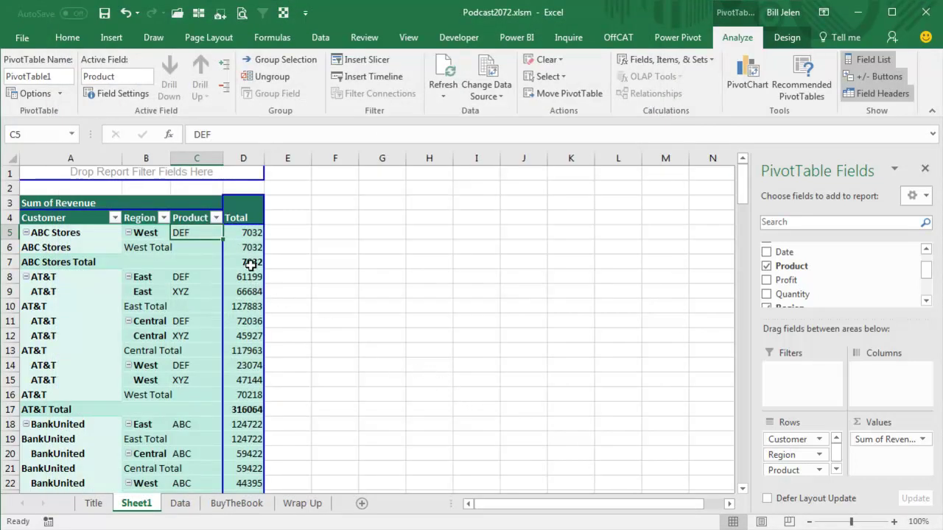
mouse_move(251, 263)
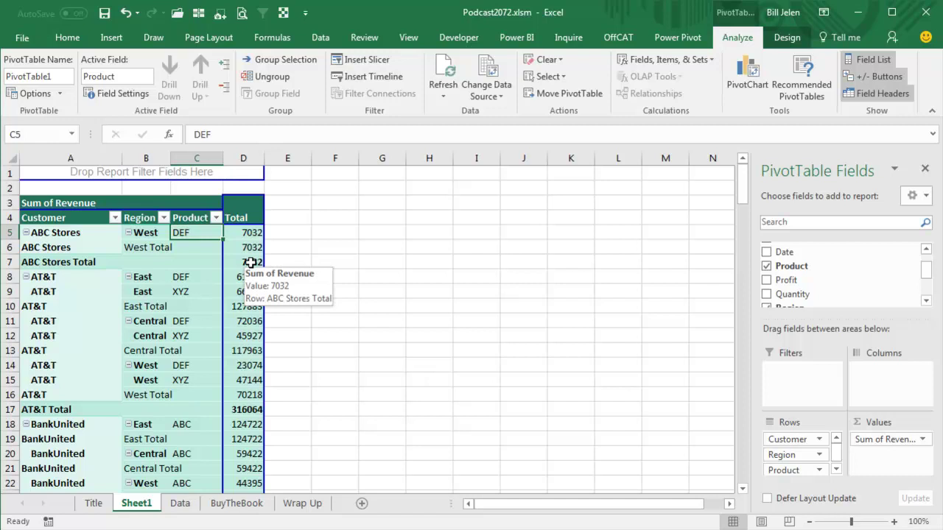